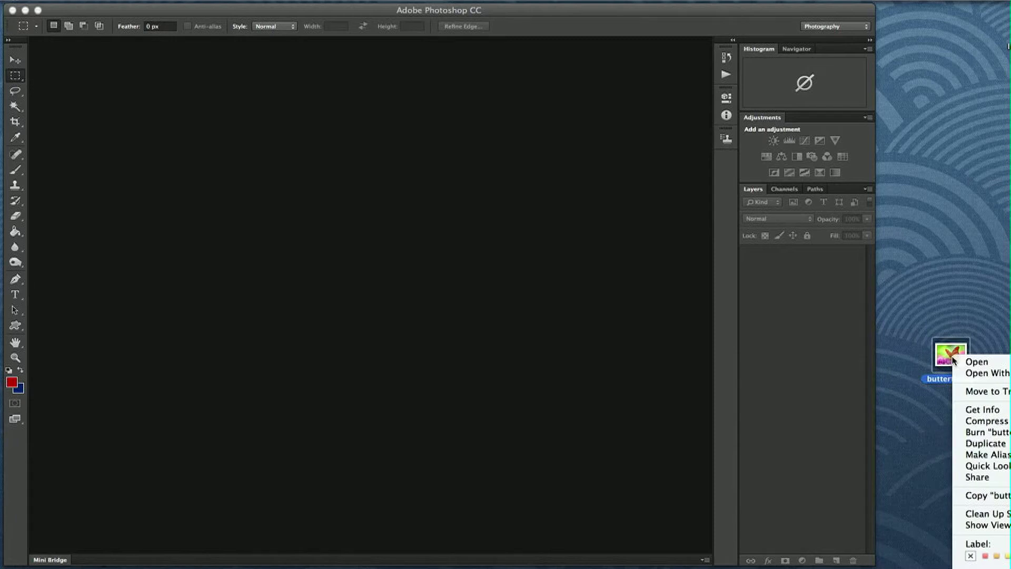
Step: Open butterfly.jpg from the desktop in Adobe Photoshop CC and enlarge its document window so canvas space surrounds the image
mouse_move(972, 373)
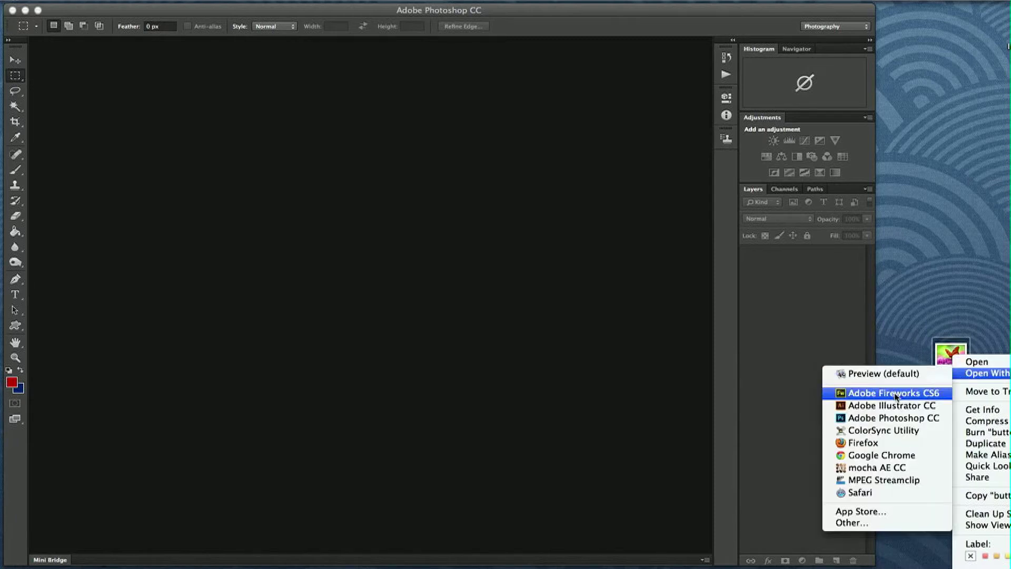
left_click(892, 418)
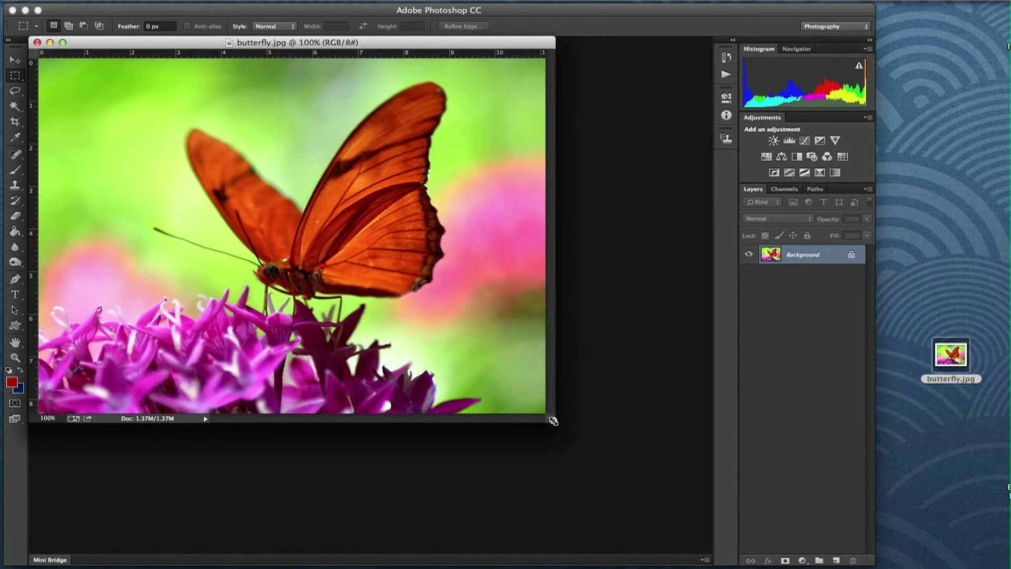
left_click_drag(553, 421, 626, 453)
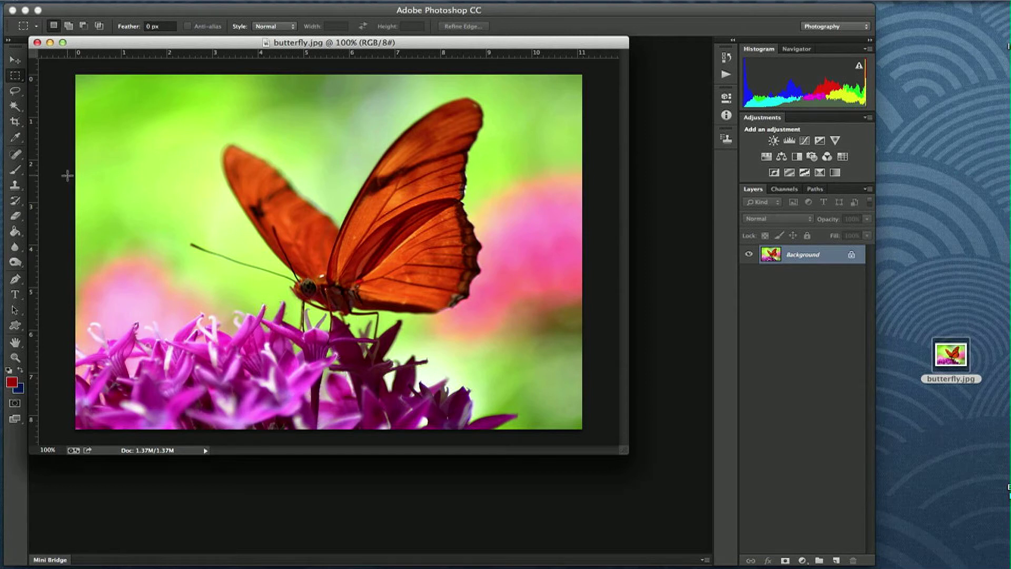
Step: Draw a selection around the whole butterfly and the tips of the flowers beneath it with the Rectangular Marquee tool
left_click(22, 81)
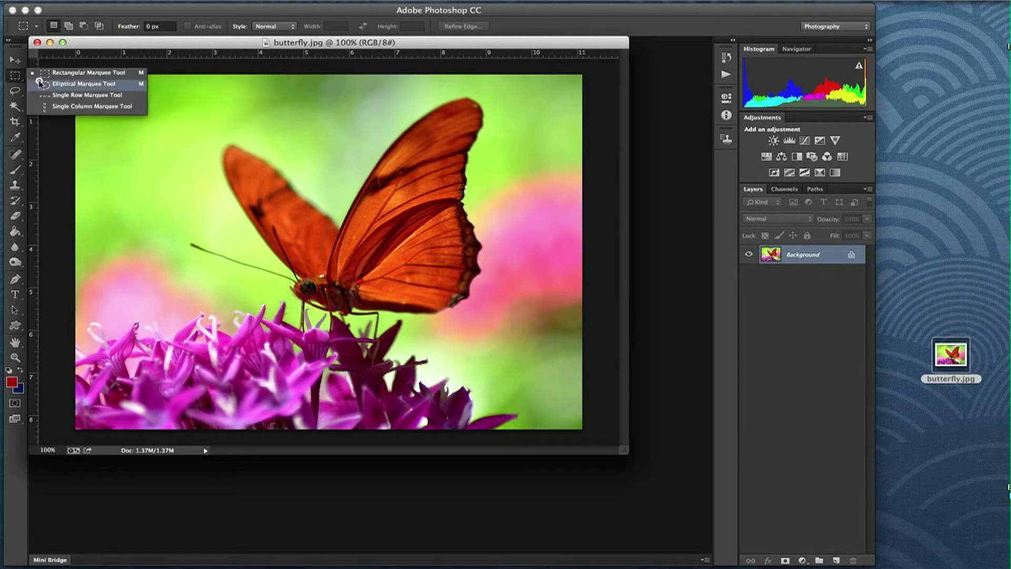
left_click(100, 74)
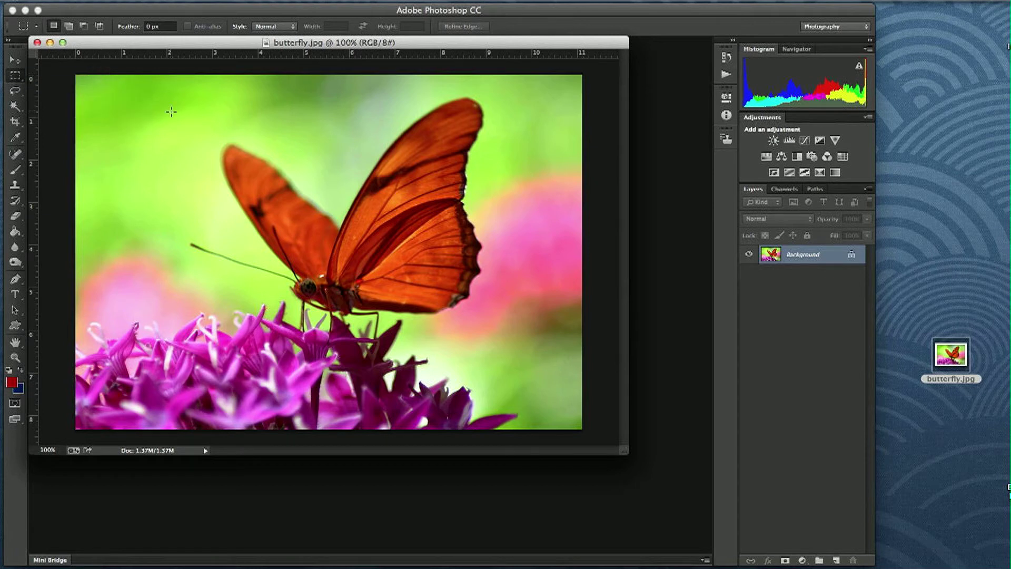
left_click_drag(178, 91, 511, 337)
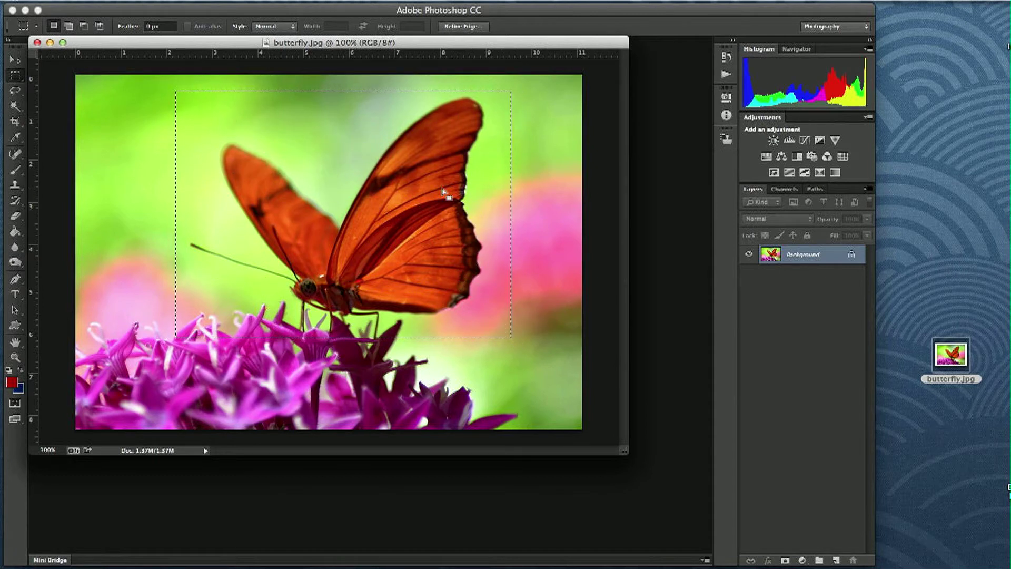
Step: Transform the selection to about 99.25% width and 99.29% height, rotate it about -1.77°, and shift it slightly to frame the butterfly
left_click(264, 1)
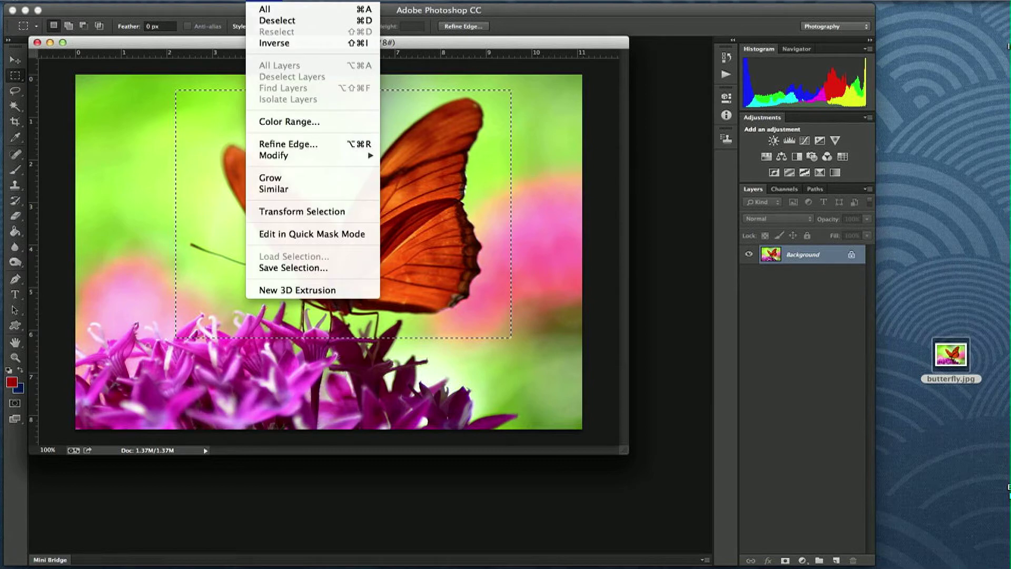
left_click(307, 212)
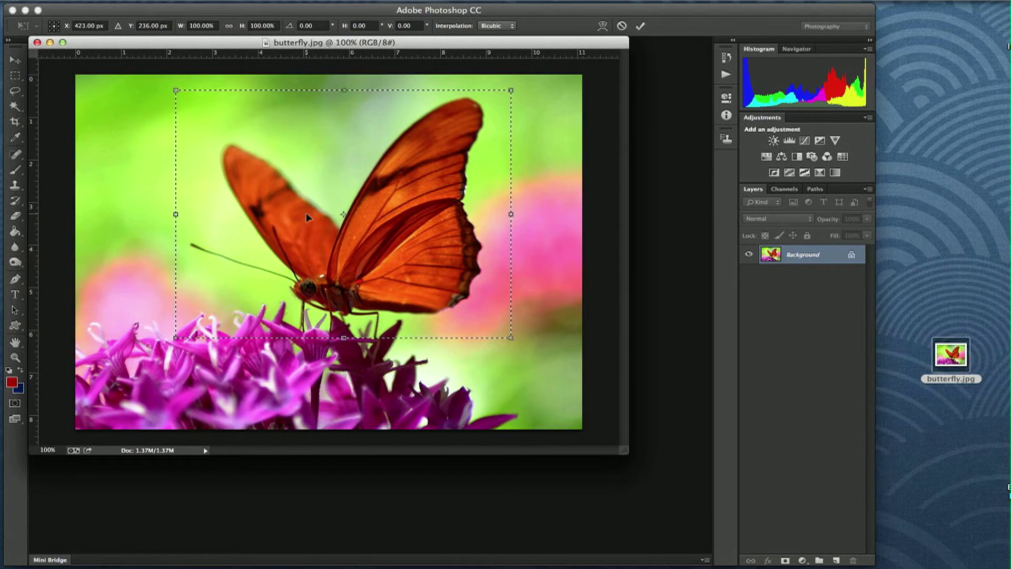
mouse_move(176, 215)
left_mouse_down()
mouse_move(198, 215)
mouse_move(179, 215)
left_mouse_up()
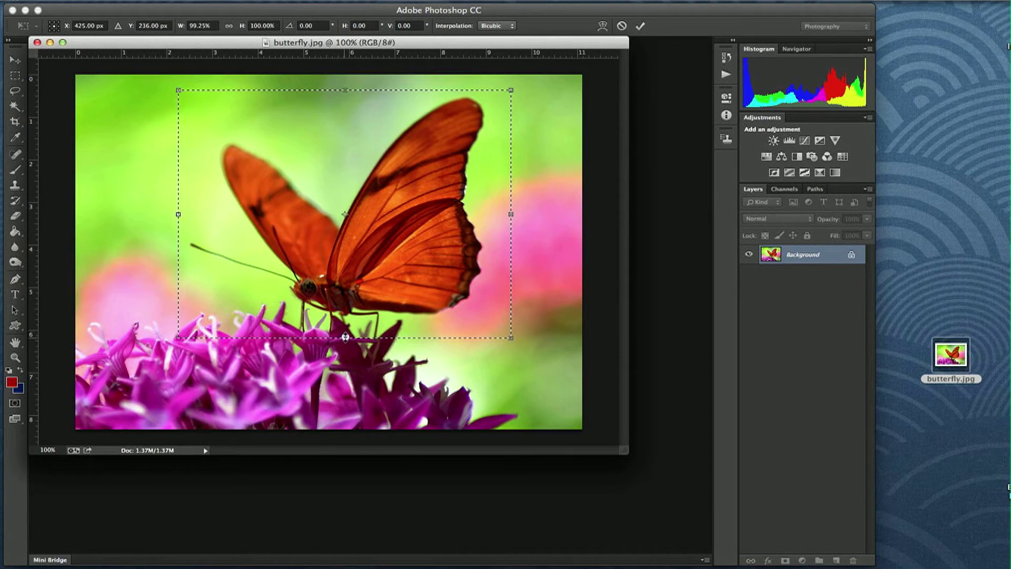
left_click_drag(342, 339, 342, 334)
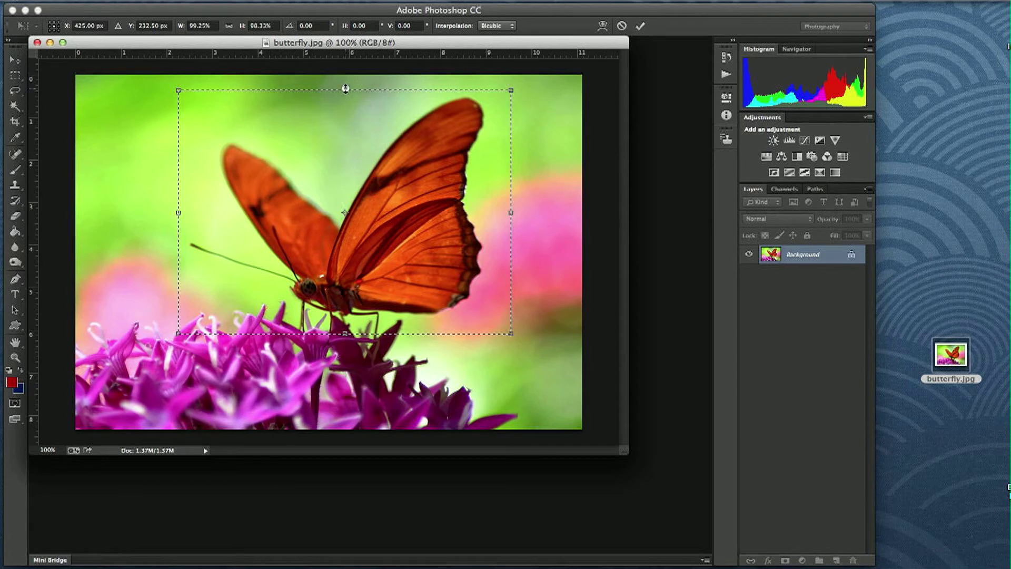
left_click_drag(346, 88, 345, 87)
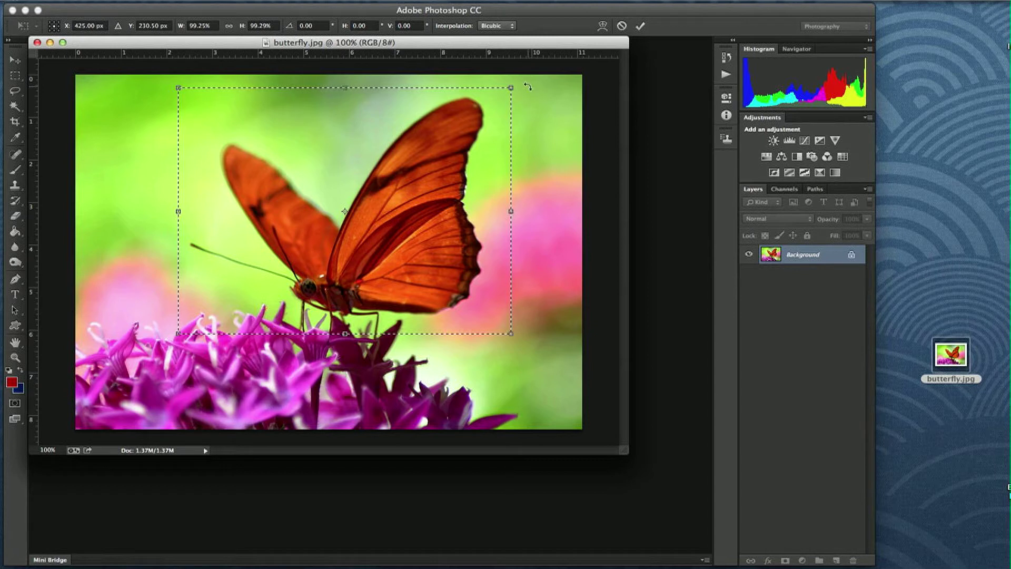
left_click_drag(528, 87, 525, 83)
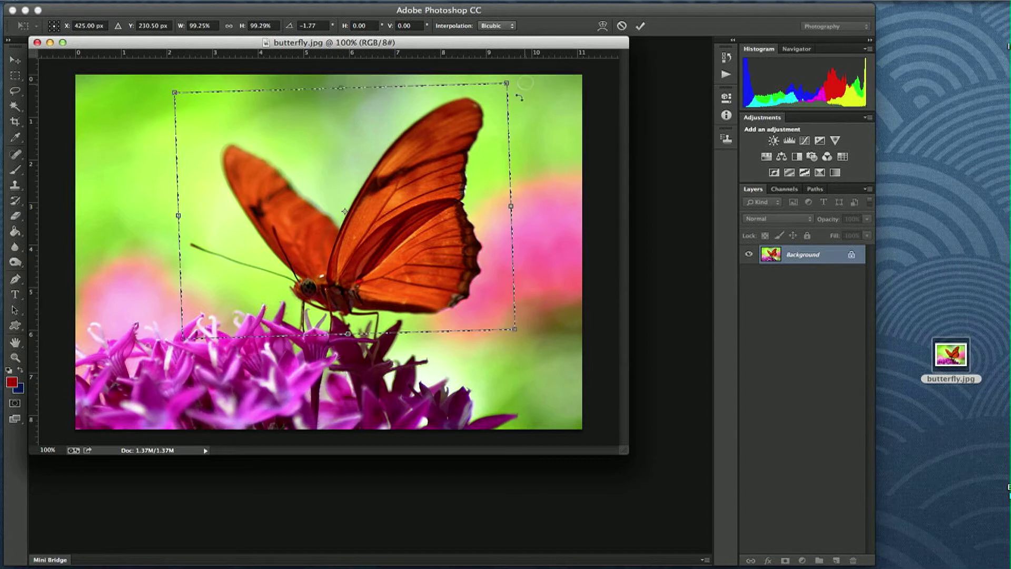
left_click_drag(496, 204, 500, 204)
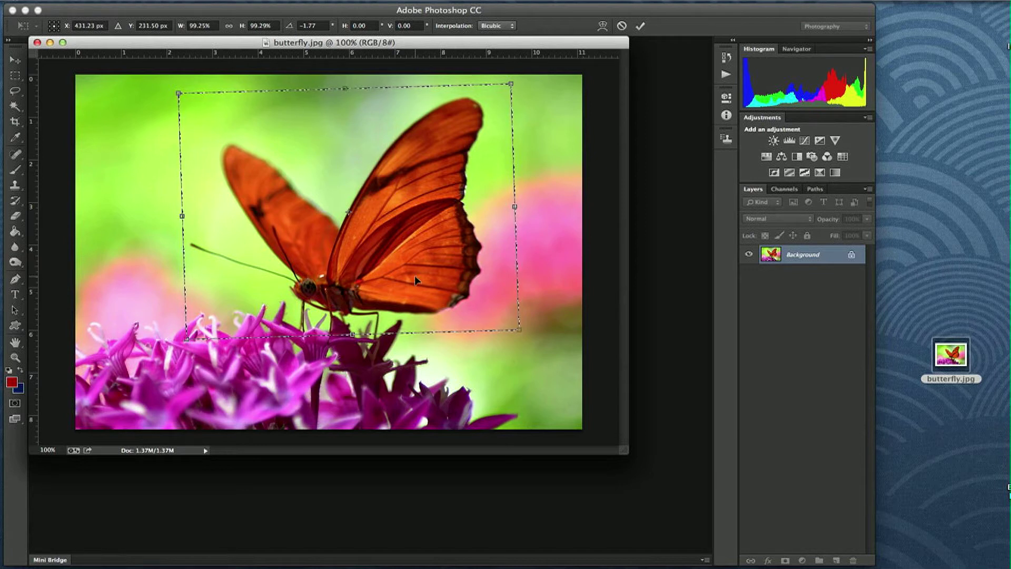
left_click(641, 29)
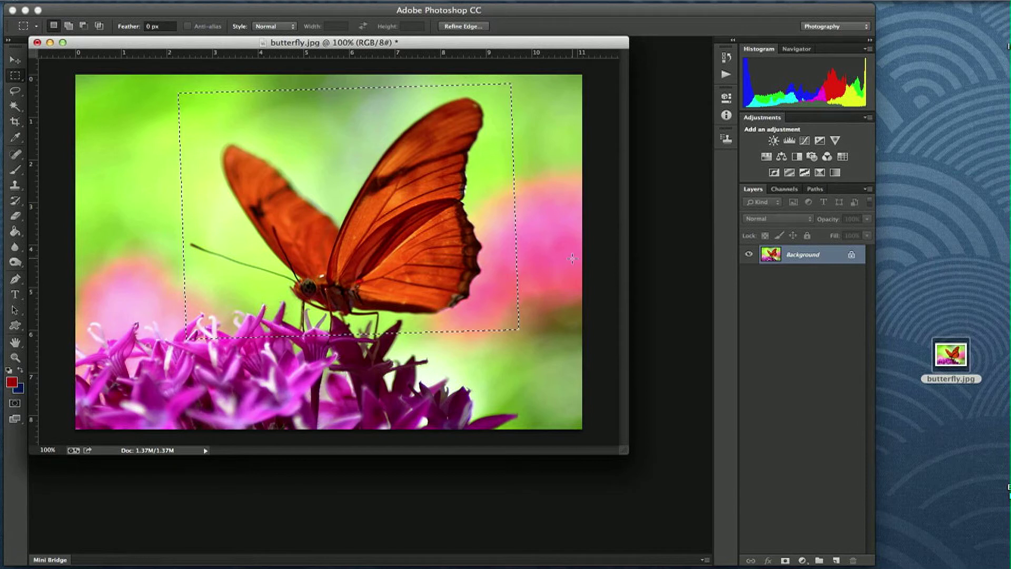
Step: Copy the selected area to a new layer and give that layer a 13 px white (ffffff) stroke positioned Inside
key("super+j")
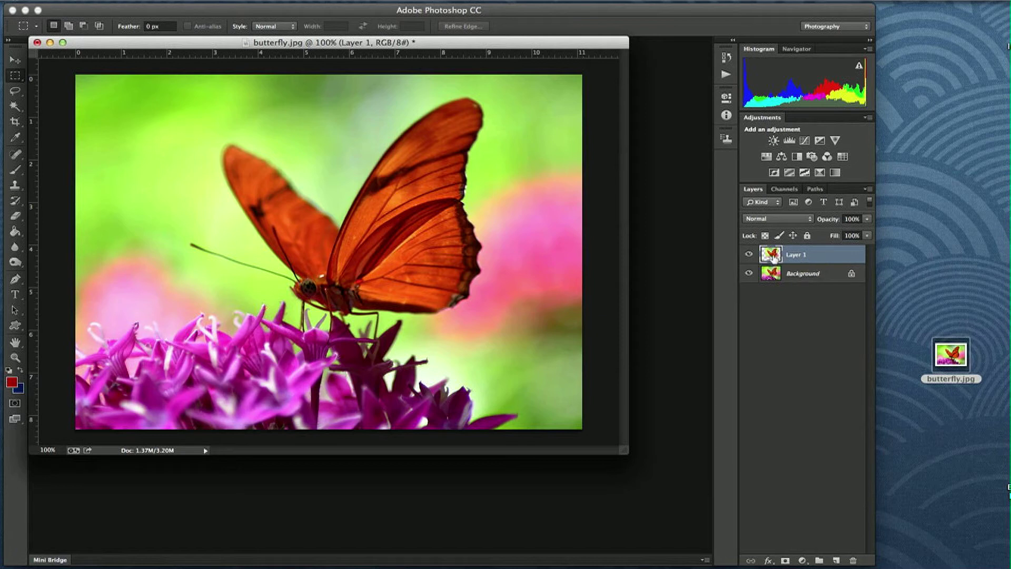
double_click(820, 258)
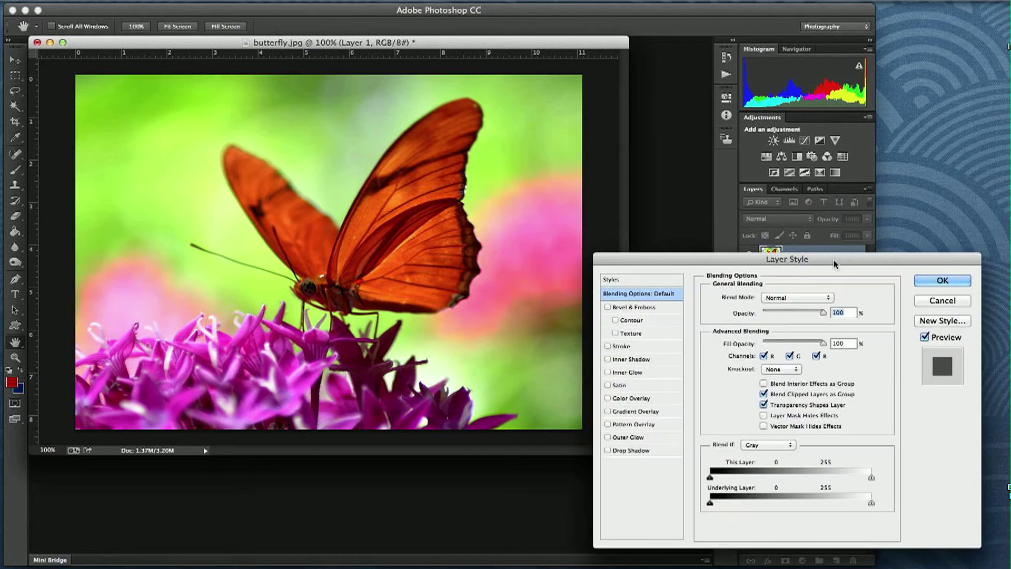
left_click_drag(827, 258, 545, 166)
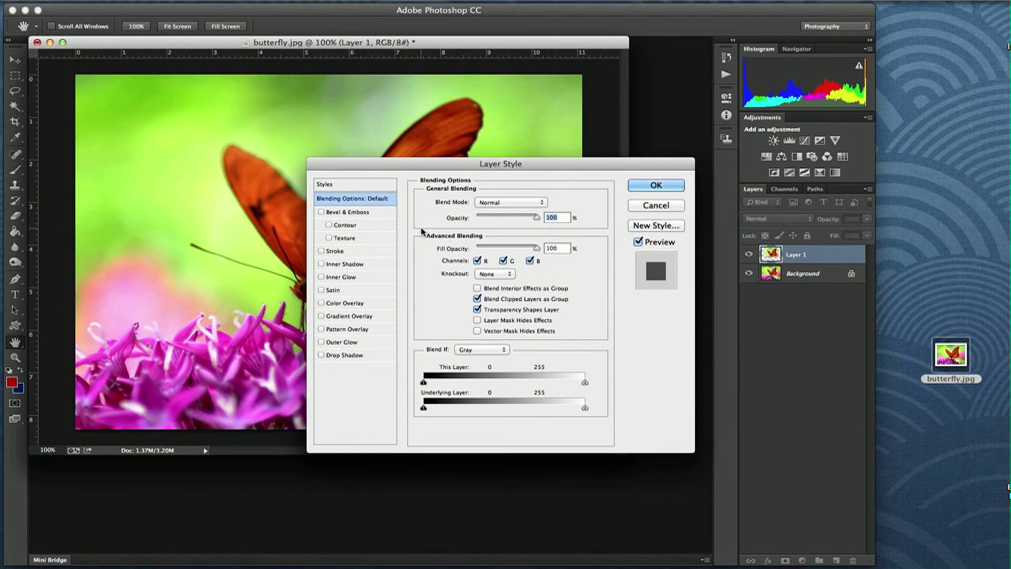
left_click(335, 251)
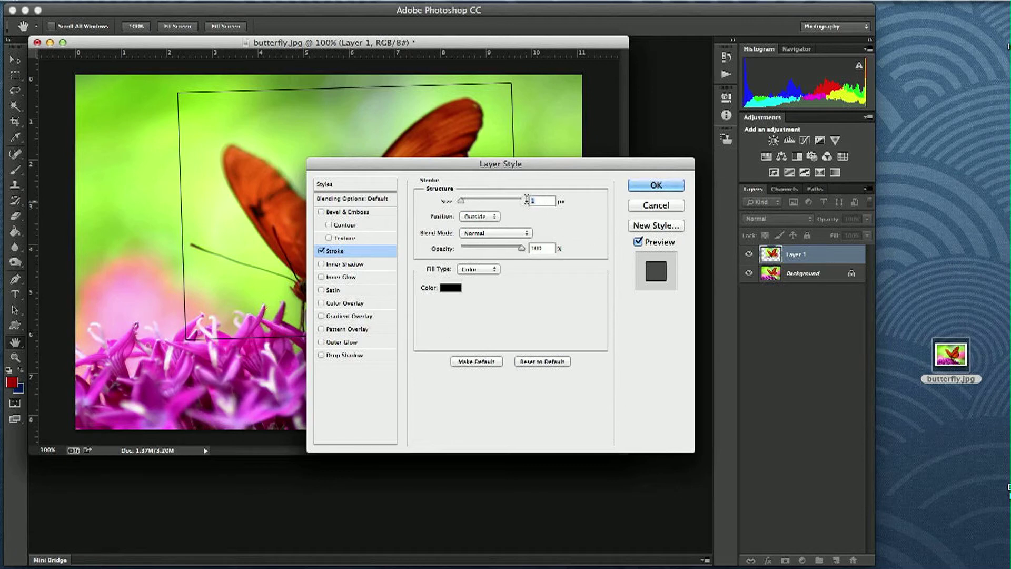
type("3")
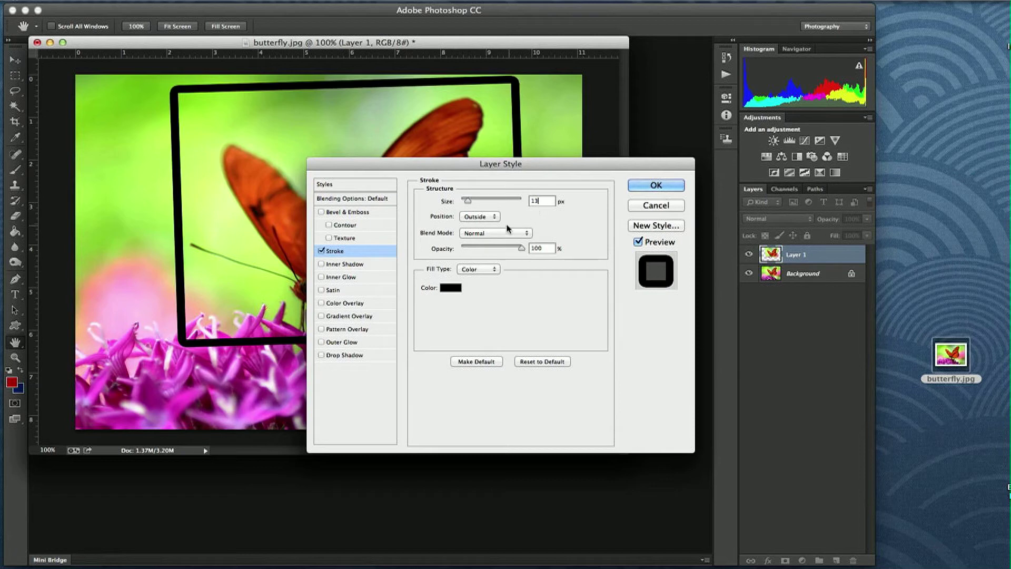
left_click(468, 218)
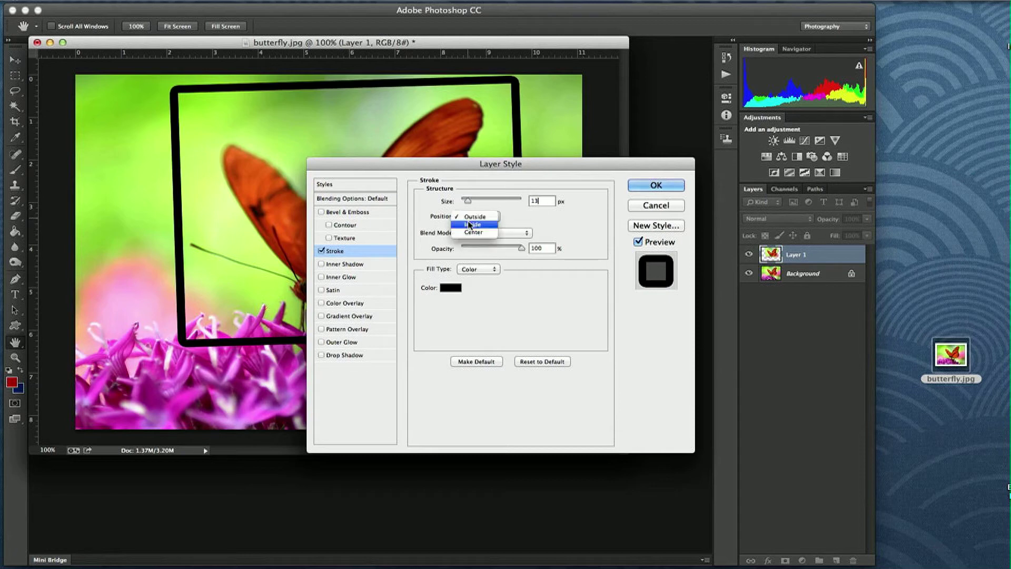
left_click(469, 224)
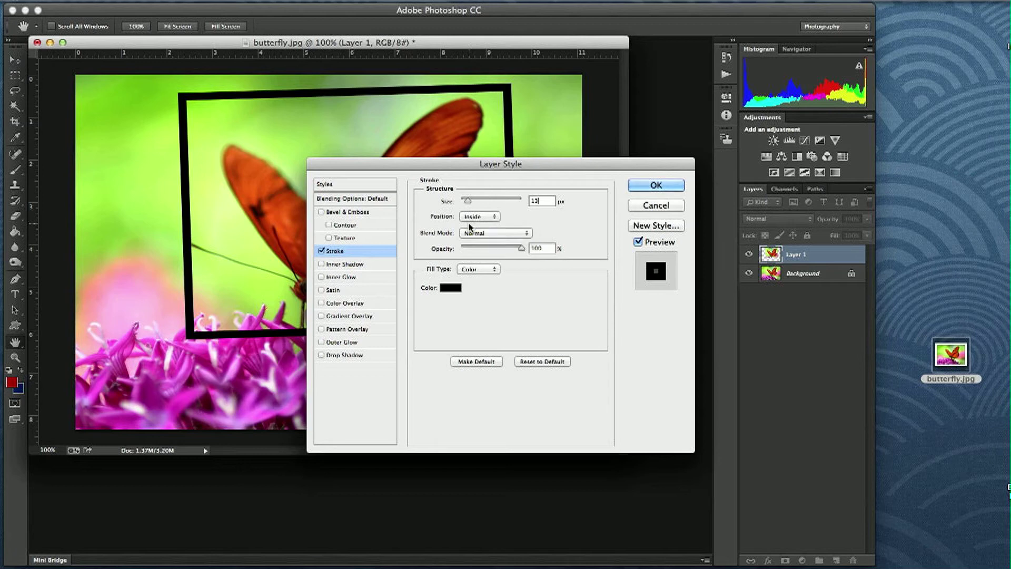
left_click(454, 289)
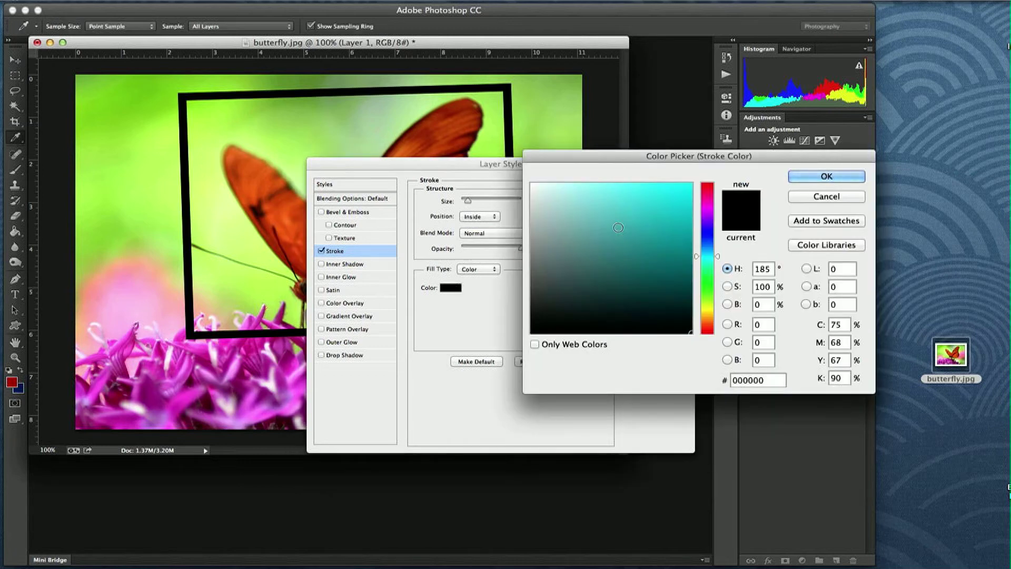
left_click_drag(558, 216, 528, 173)
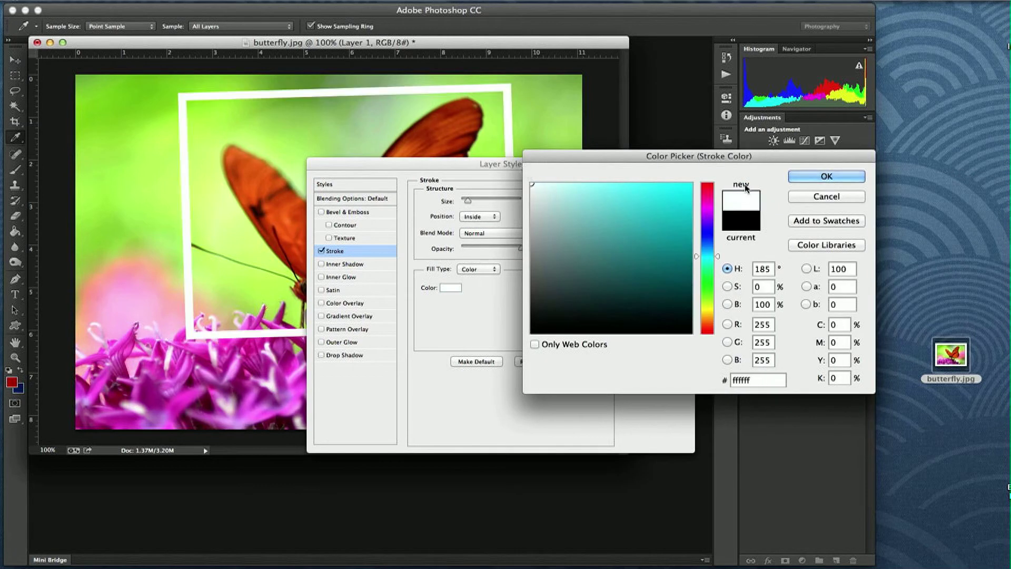
left_click(830, 177)
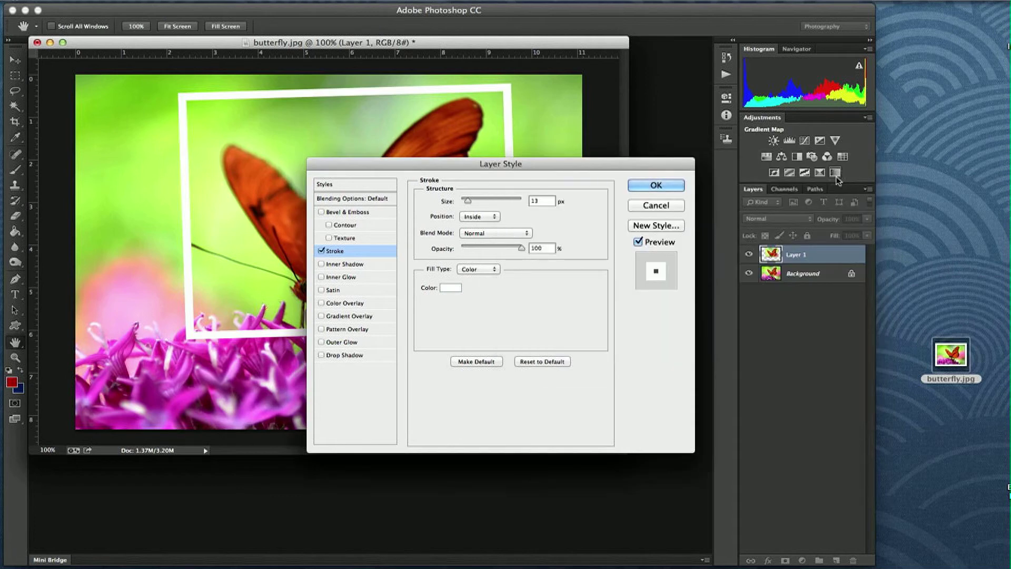
Step: Add a drop shadow to the framed butterfly layer with 60% opacity, 120° angle, 13 px distance and 10 px size
left_click_drag(382, 165, 436, 178)
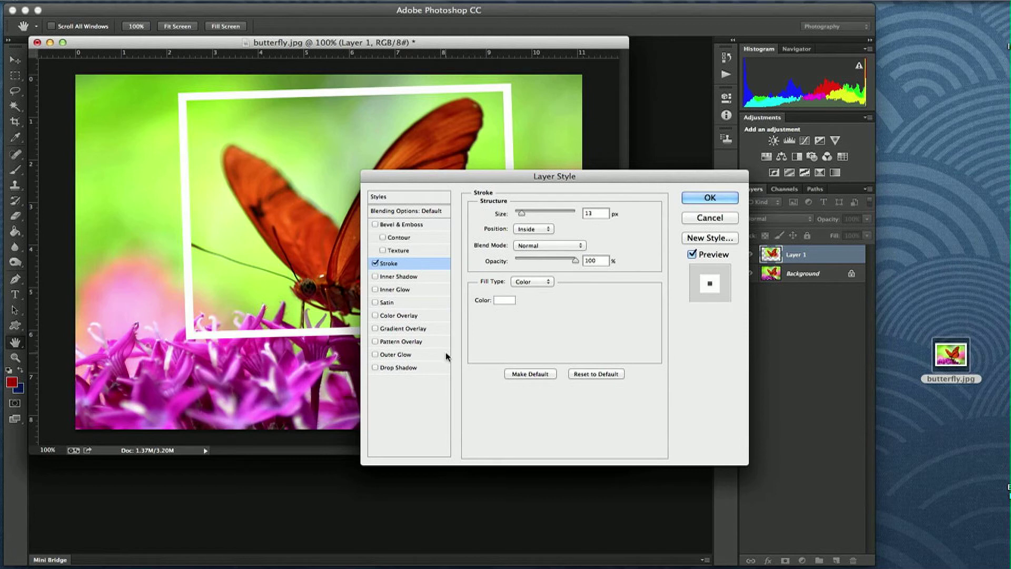
left_click(402, 369)
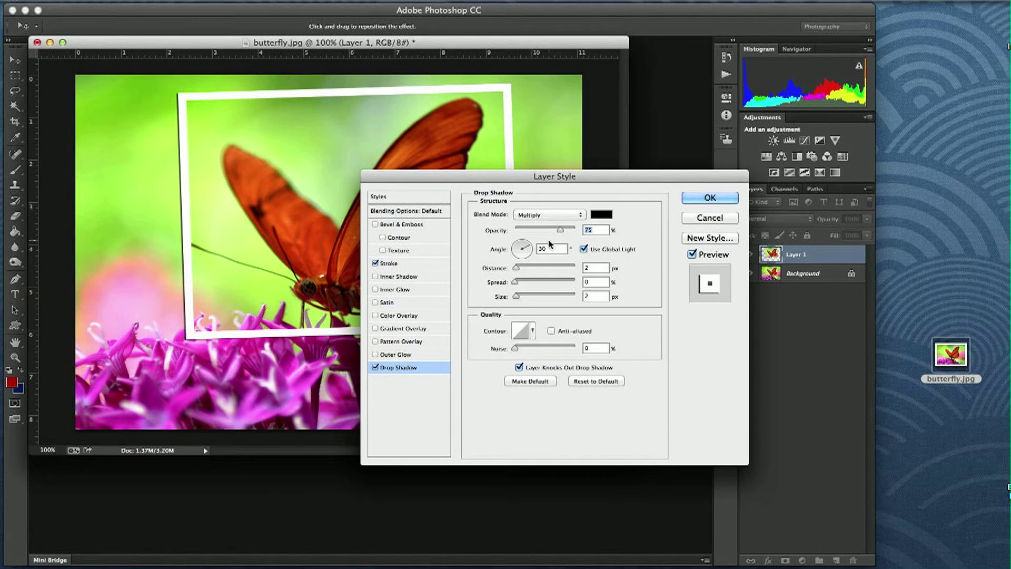
double_click(589, 230)
type("60")
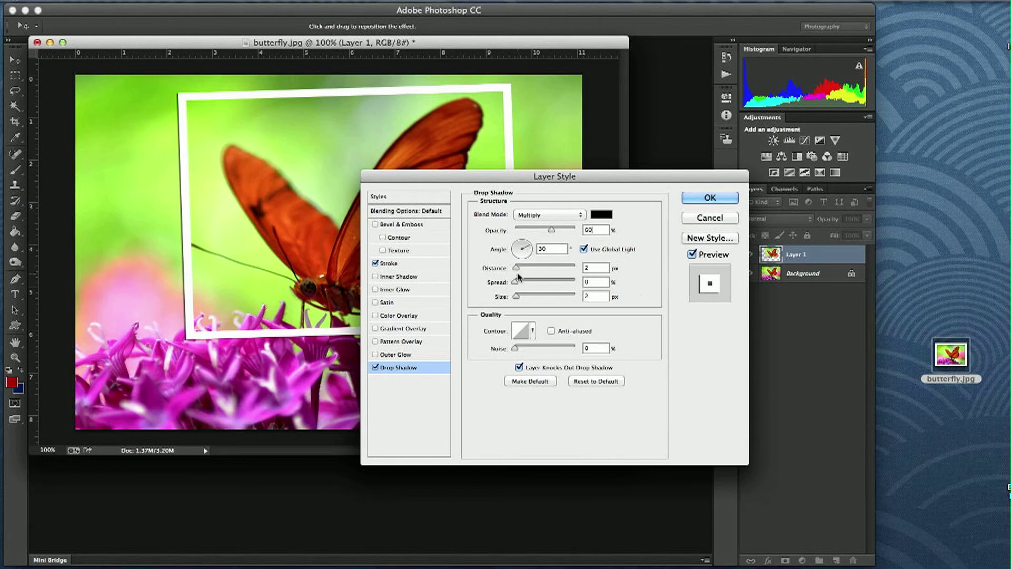
left_click(528, 249)
type("120")
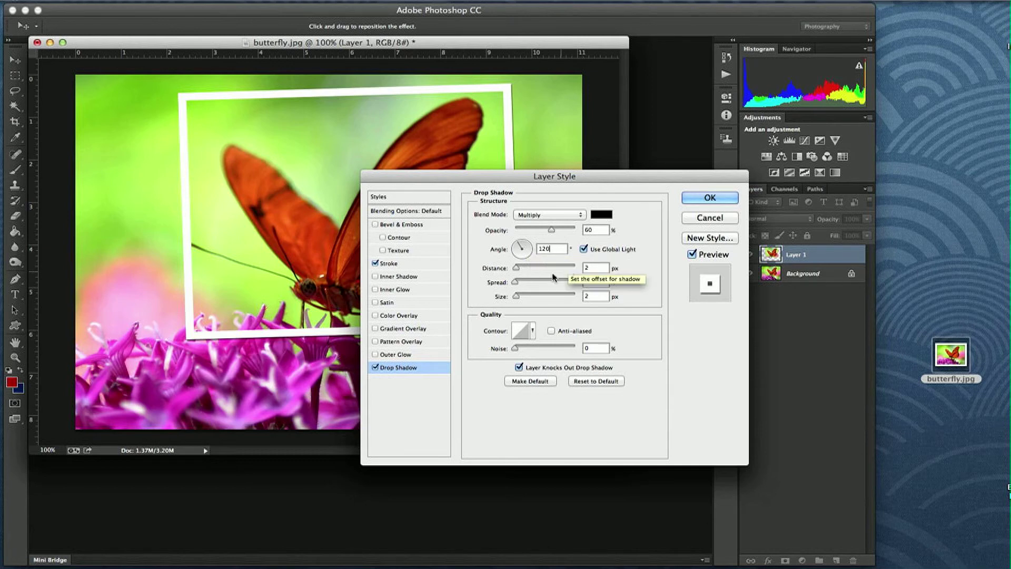
type("13")
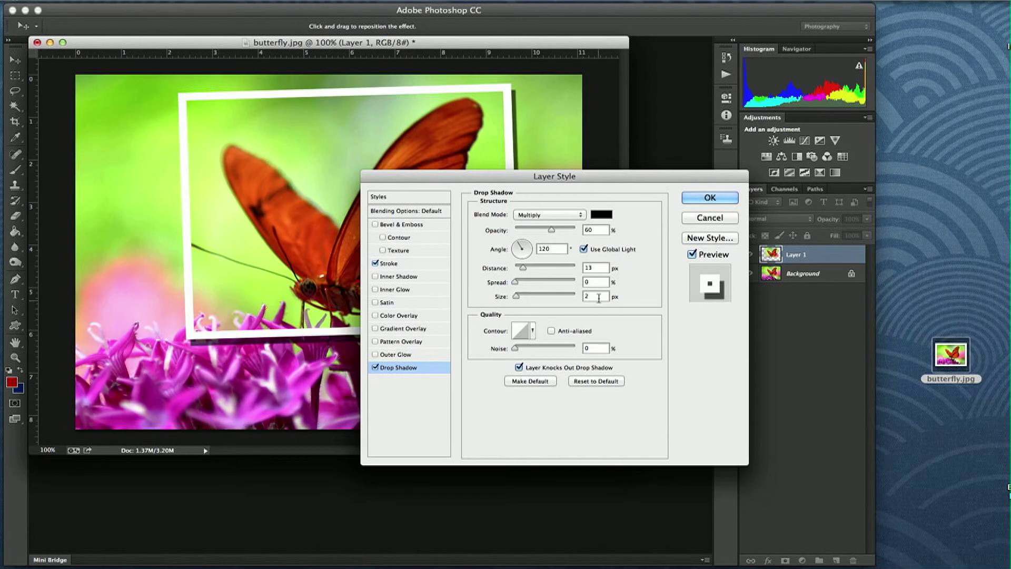
left_click_drag(590, 296, 580, 296)
type("10")
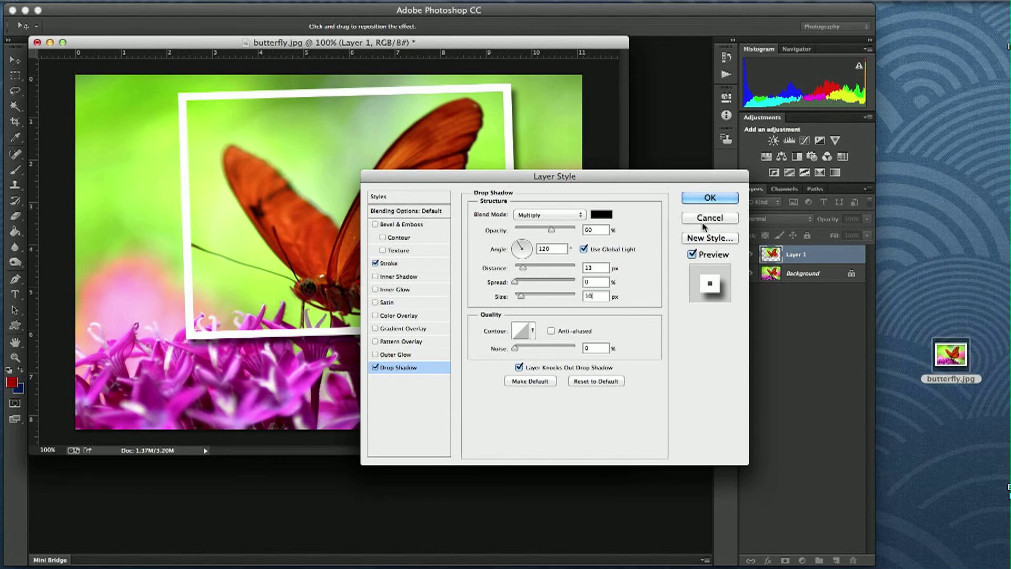
left_click(710, 198)
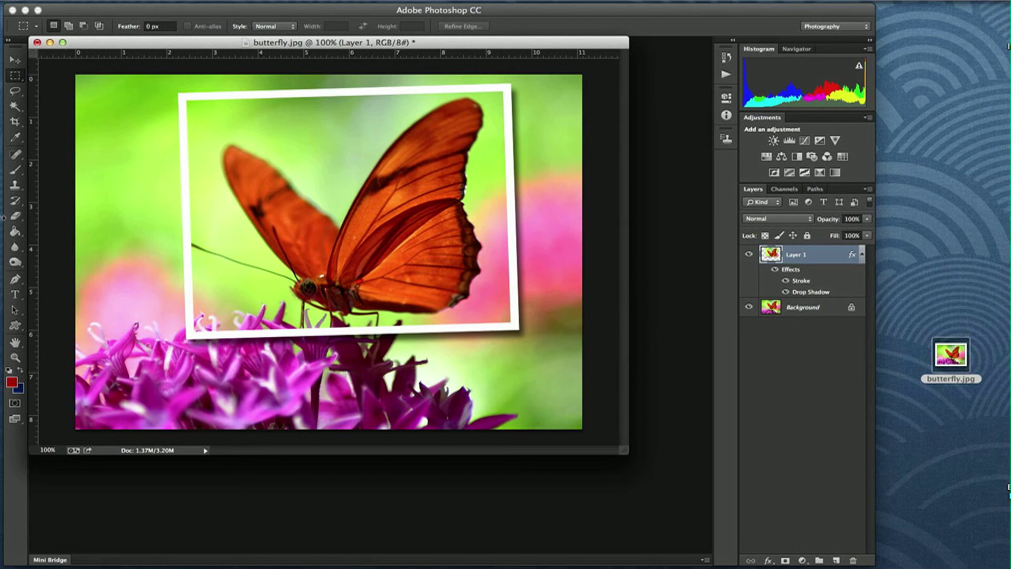
Step: Duplicate the Background layer and desaturate the copy to black and white
left_click(814, 310)
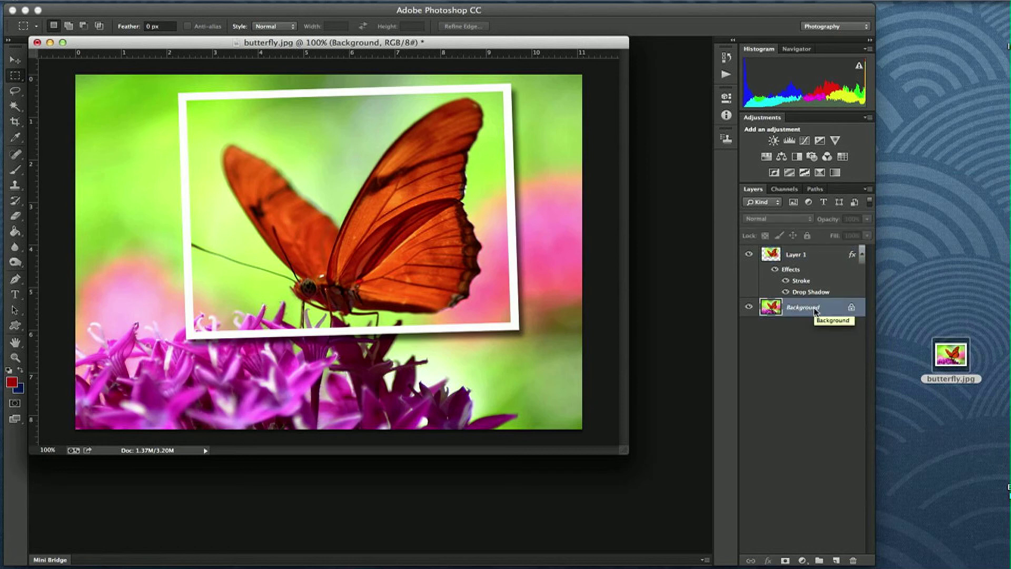
key("super+j")
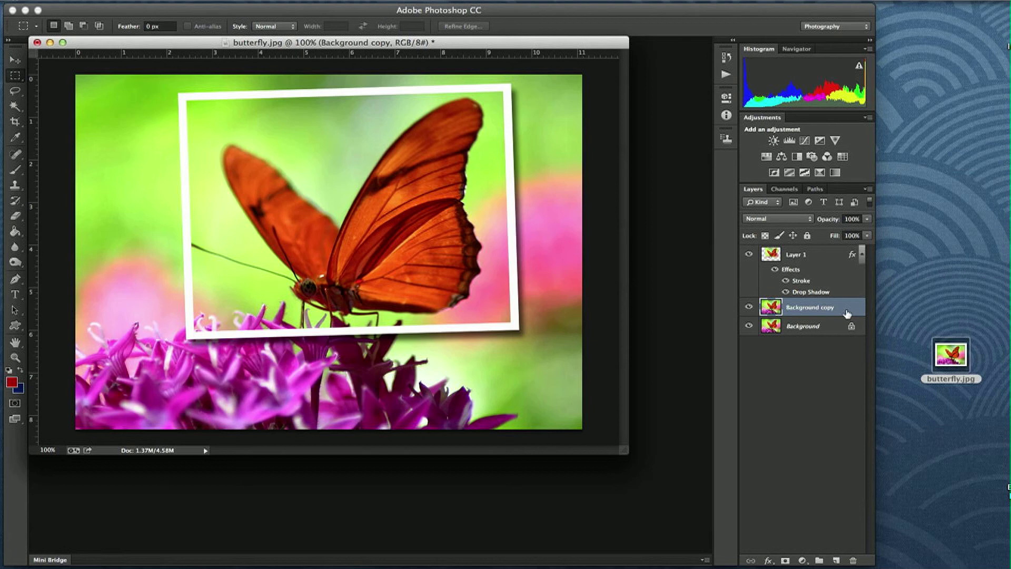
key("super+shift+u")
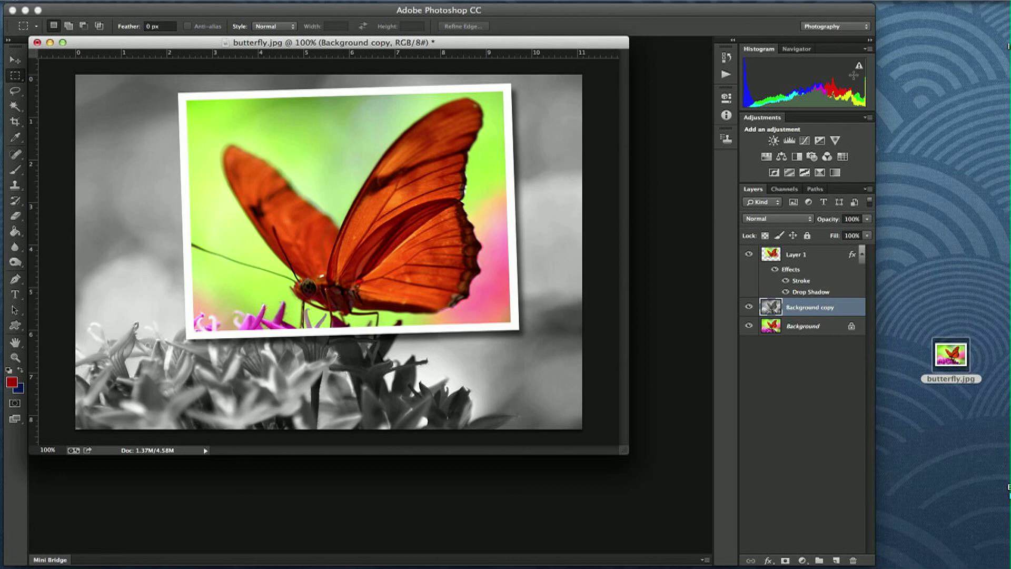
left_click(835, 0)
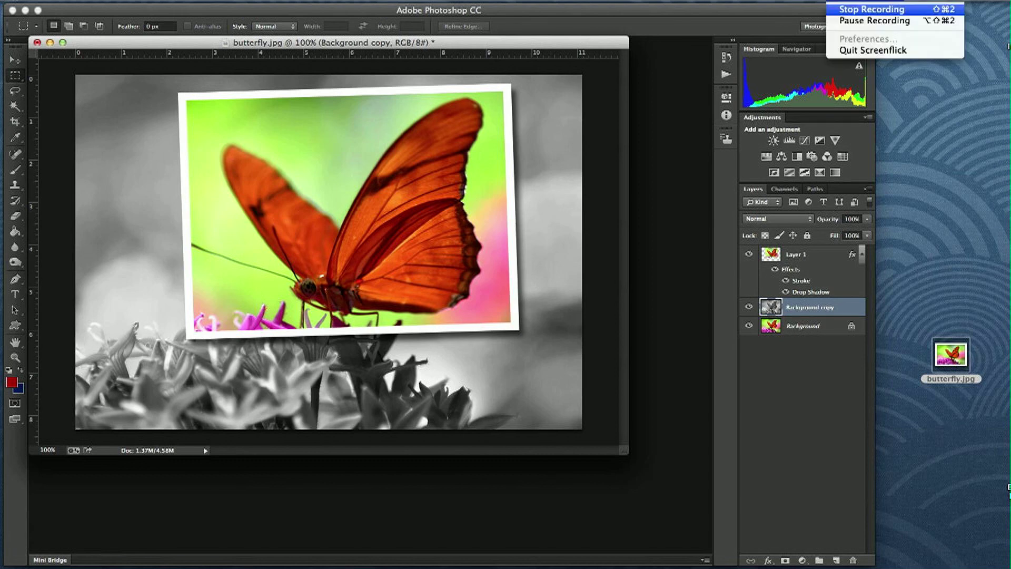